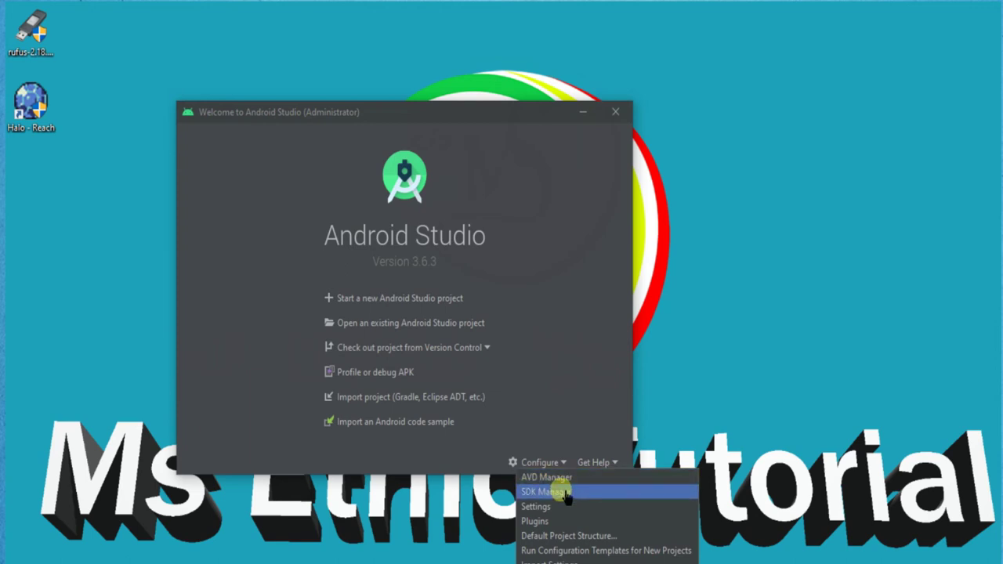
- Open the SDK Manager and examine the SDK platforms, marking Android 4.1 (Jelly Bean) for installation and clearing it again
click(566, 494)
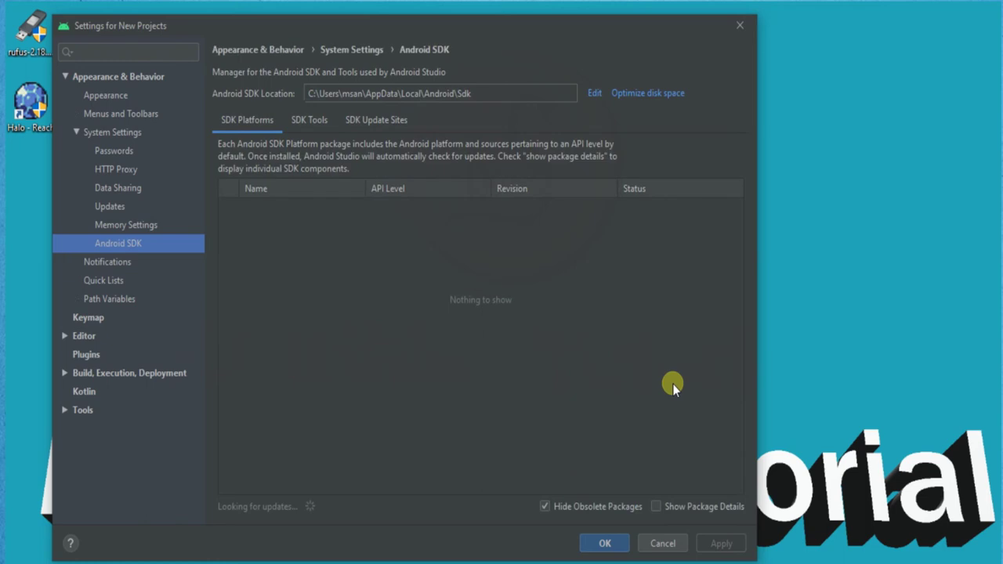
drag(429, 26, 515, 114)
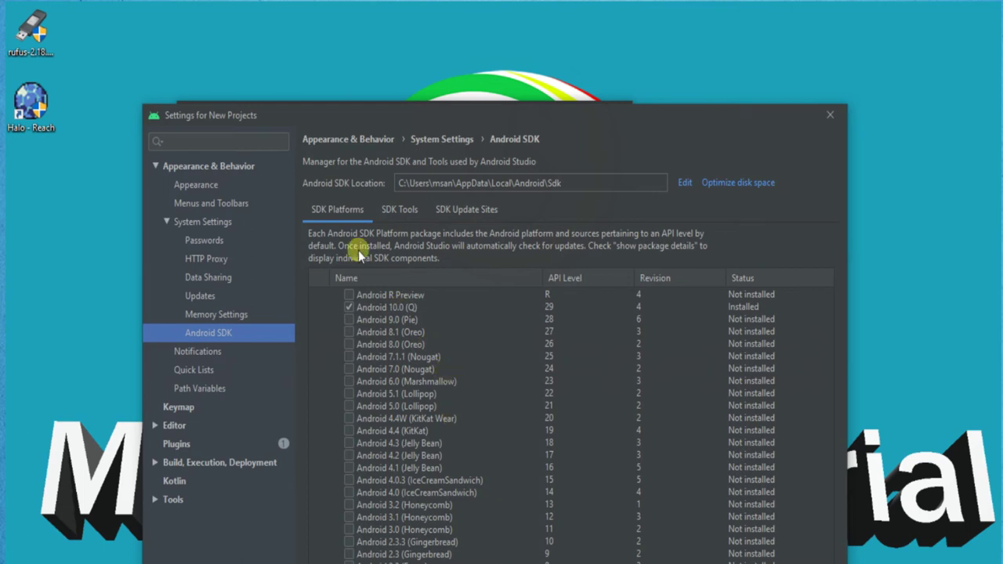
click(326, 220)
click(347, 467)
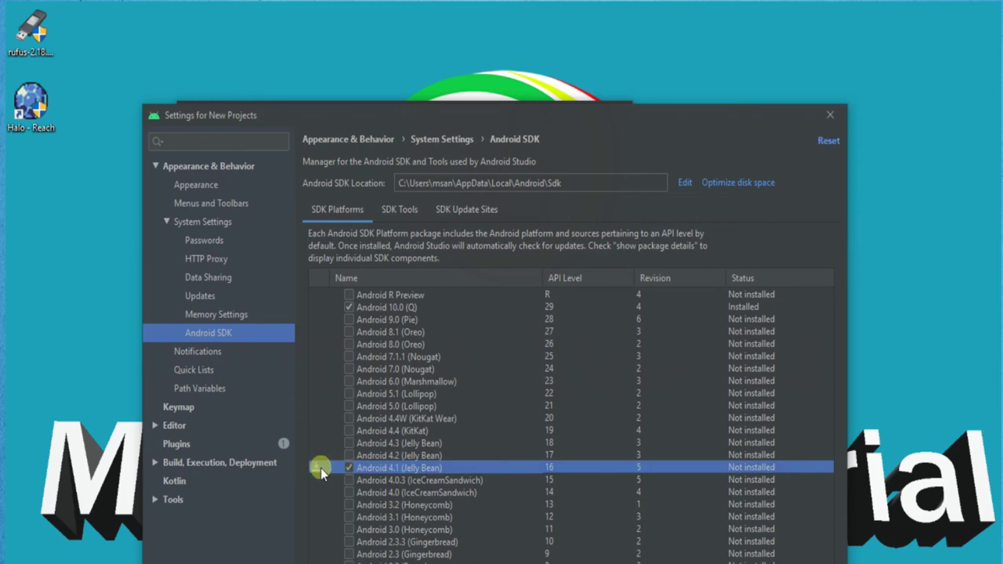
click(349, 468)
- Review the available SDK tools and SDK update sites, and return to the SDK platforms list
click(401, 209)
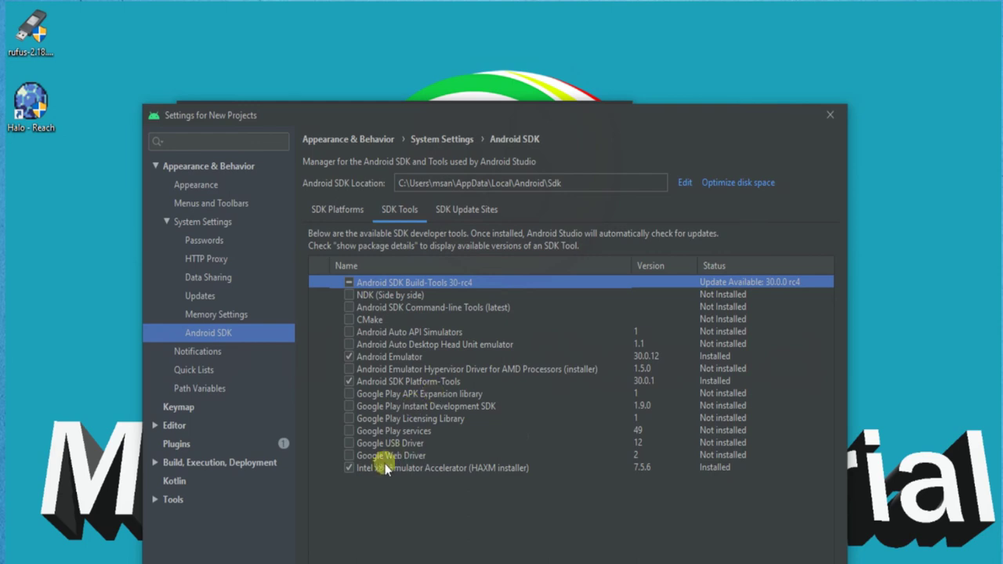
click(337, 210)
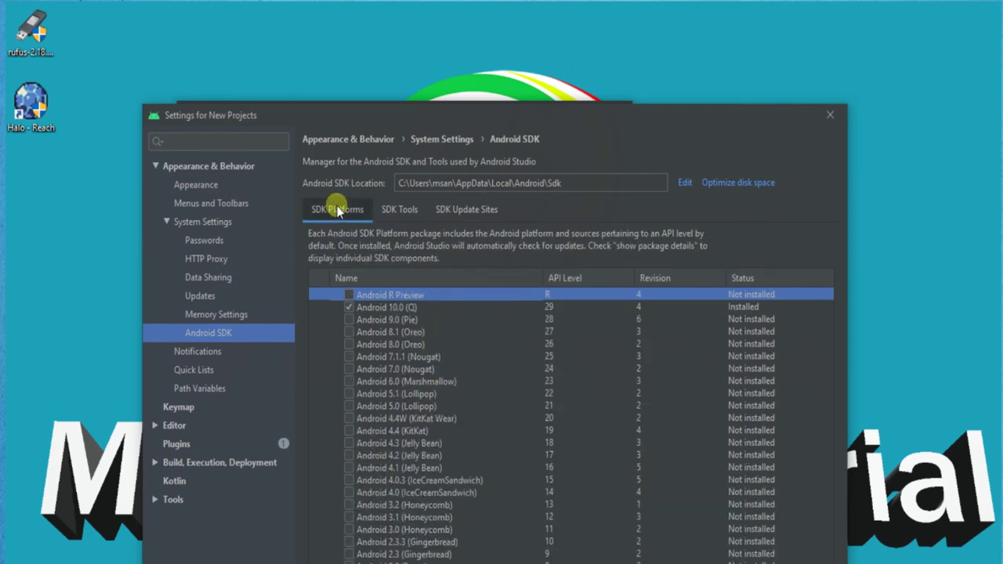
click(452, 208)
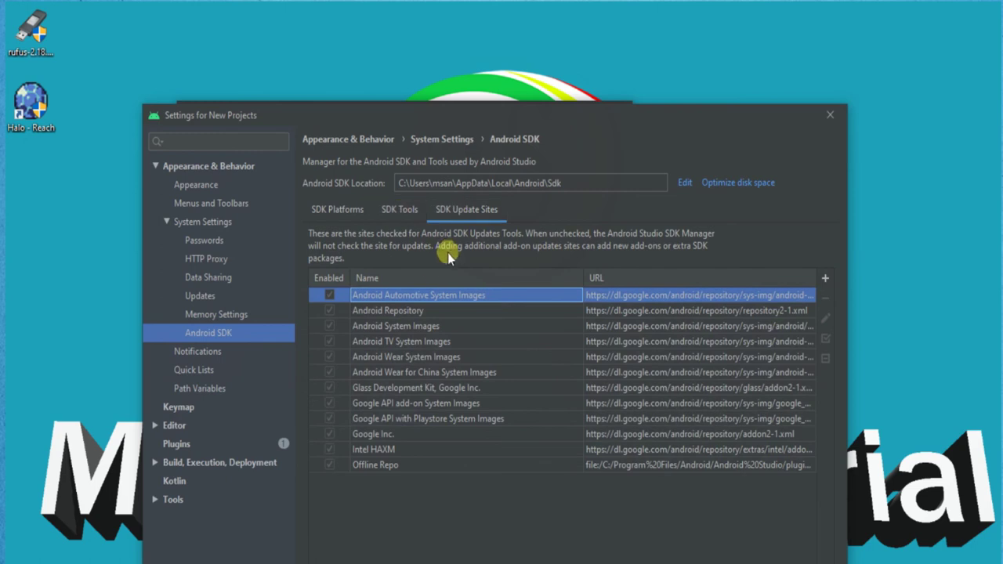
click(396, 208)
click(342, 209)
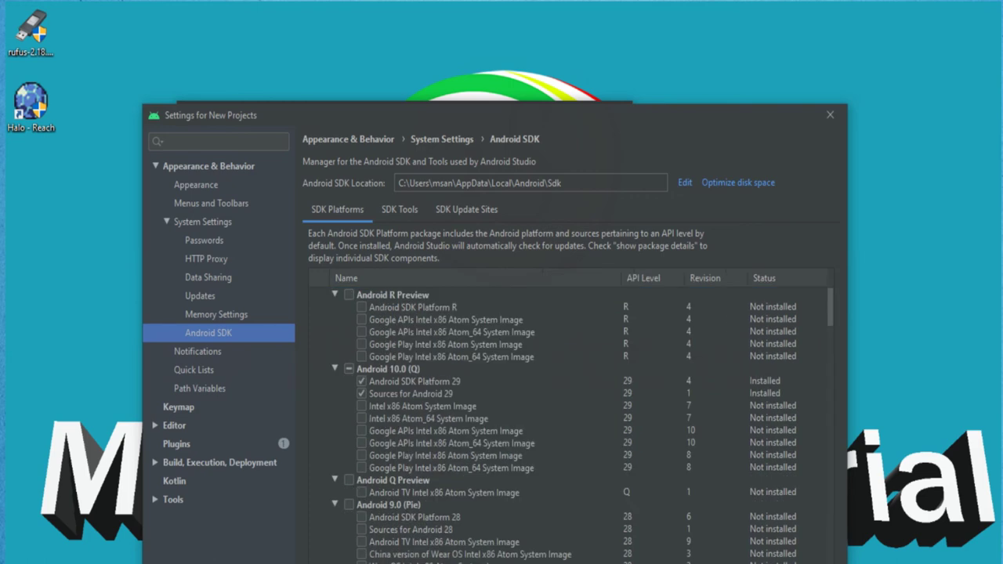
- Examine the detailed package list of the SDK platforms down to Android 8.0 (Oreo), and close the SDK settings
scroll(376, 476, down, 3)
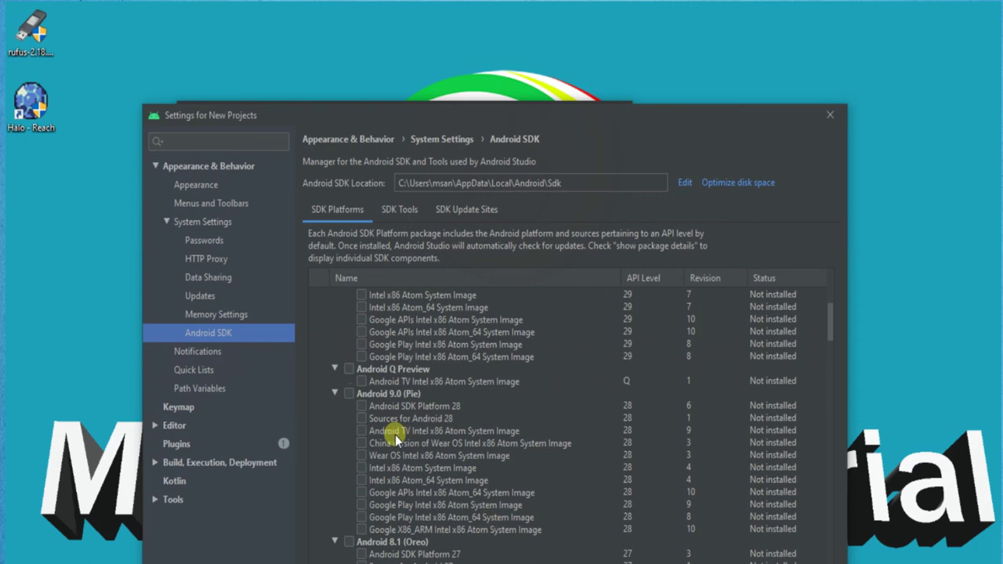
scroll(457, 509, down, 6)
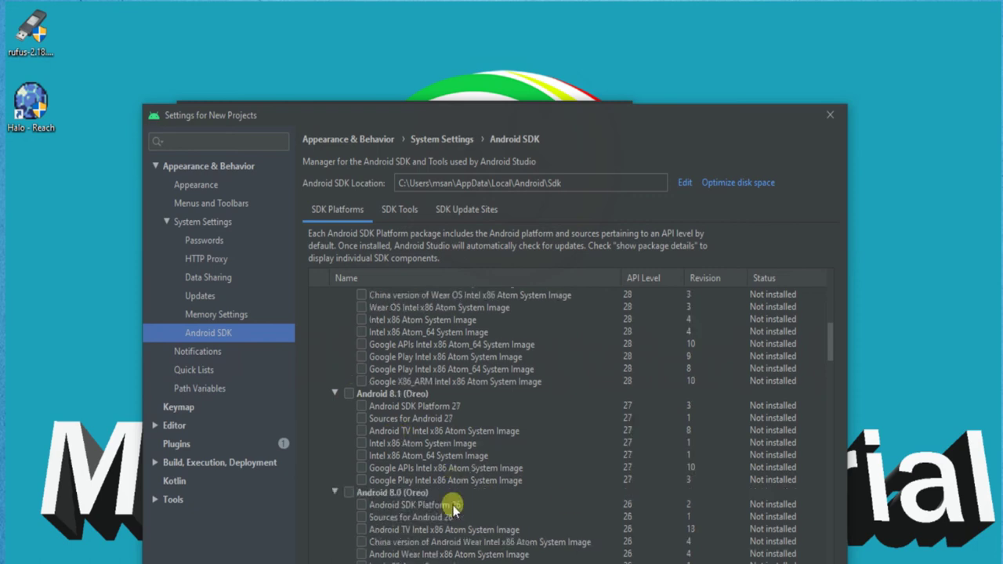
scroll(454, 510, up, 2)
scroll(453, 508, up, 7)
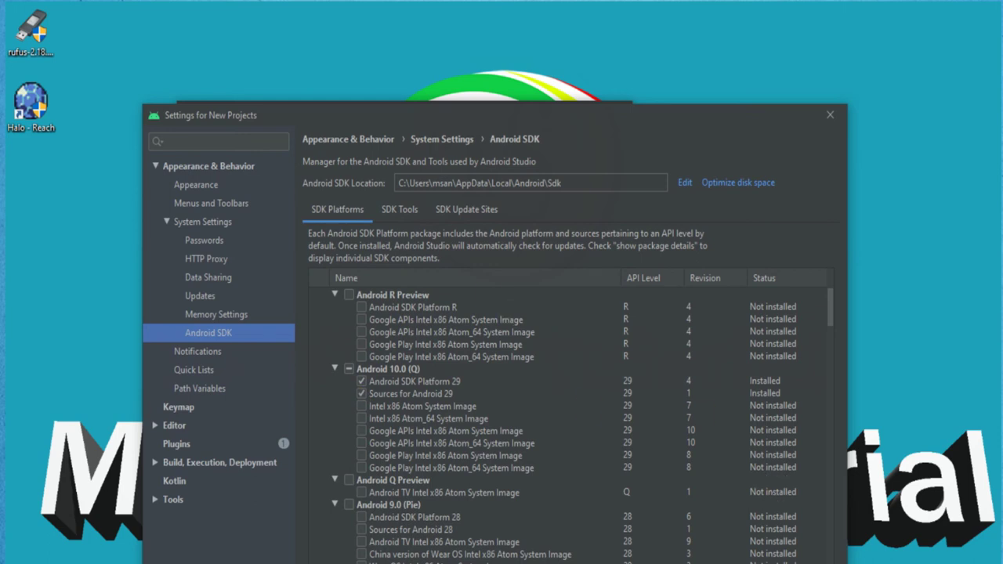
key(Escape)
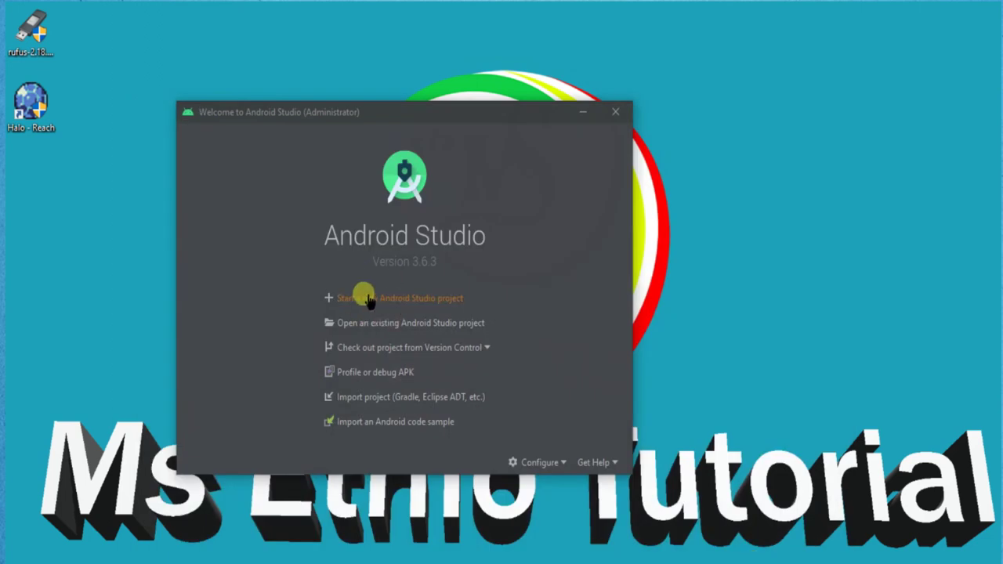
- Start a new Android Studio project from the Empty Activity phone and tablet template
click(366, 298)
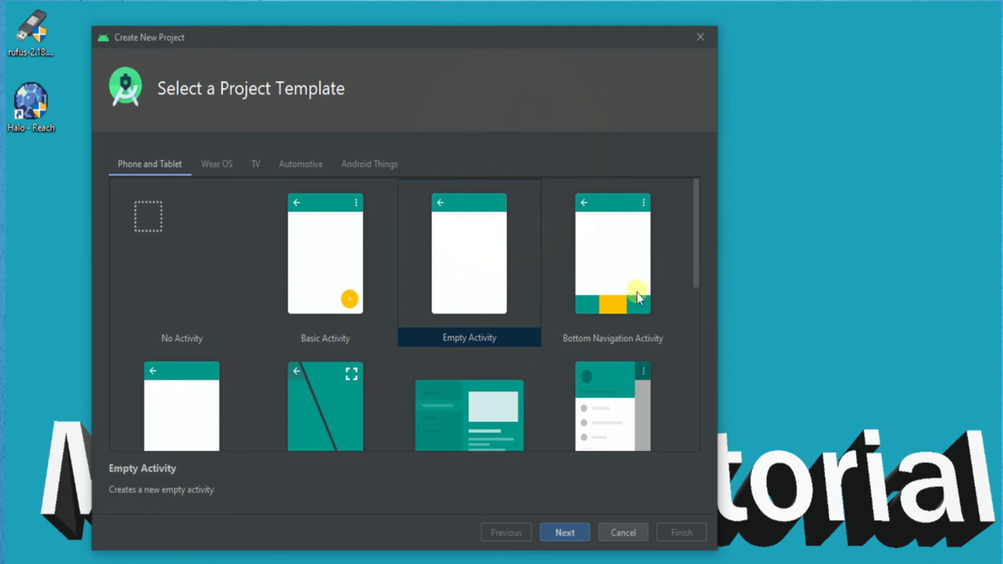
mouse_move(696, 257)
mouse_down()
mouse_move(687, 408)
mouse_move(685, 330)
mouse_move(702, 240)
mouse_up()
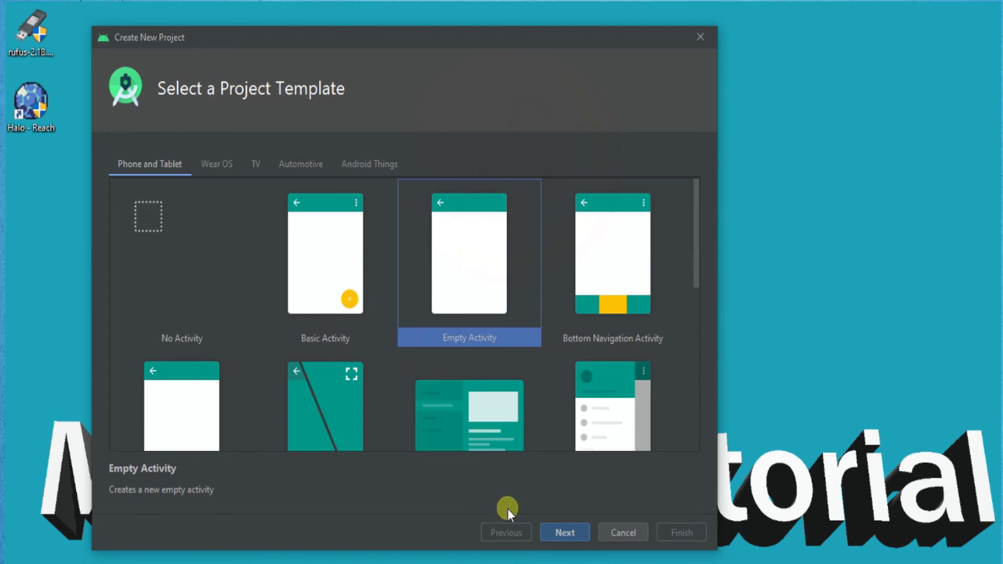
click(563, 541)
click(565, 534)
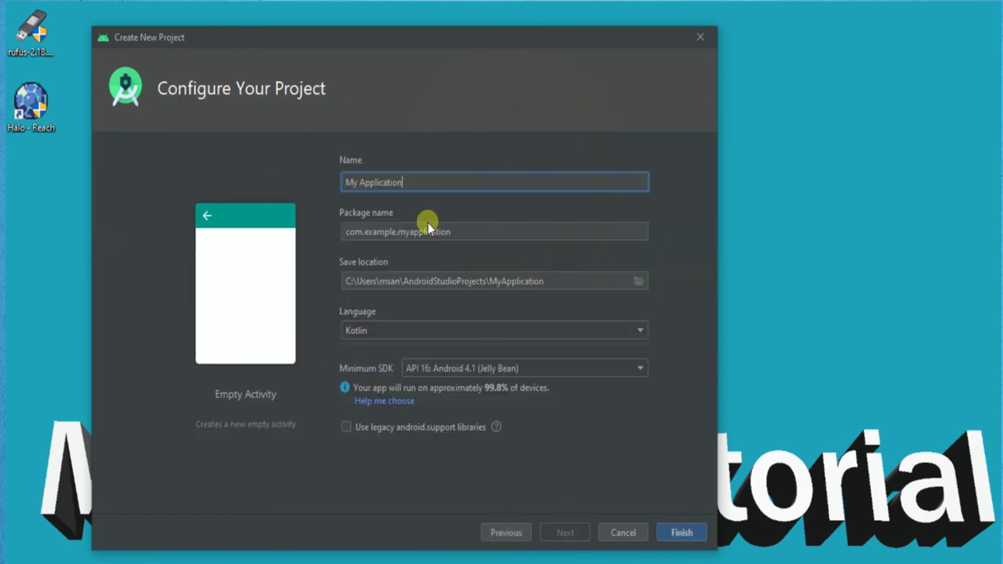
- Replace the default project name with ms
drag(430, 184, 321, 171)
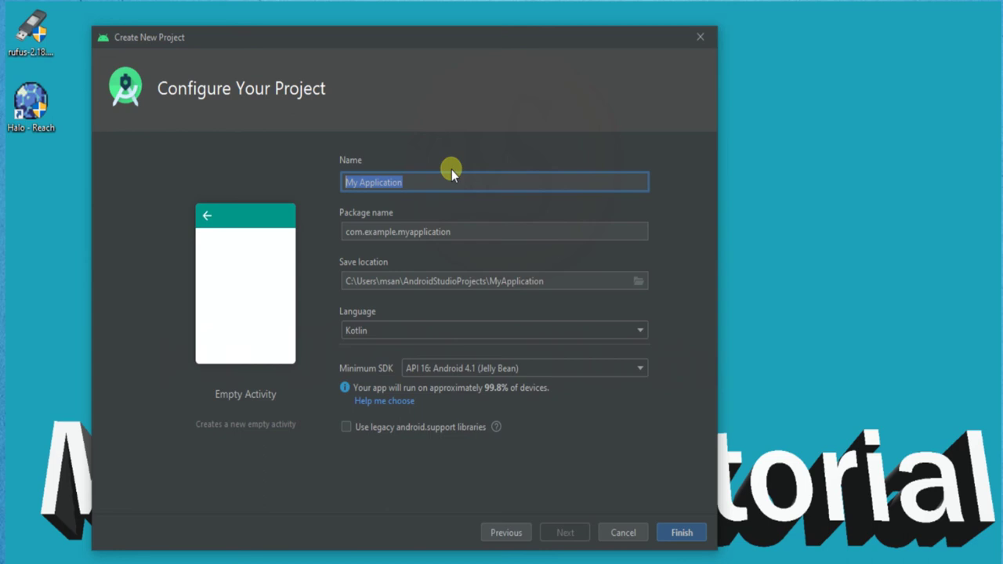
text(ms)
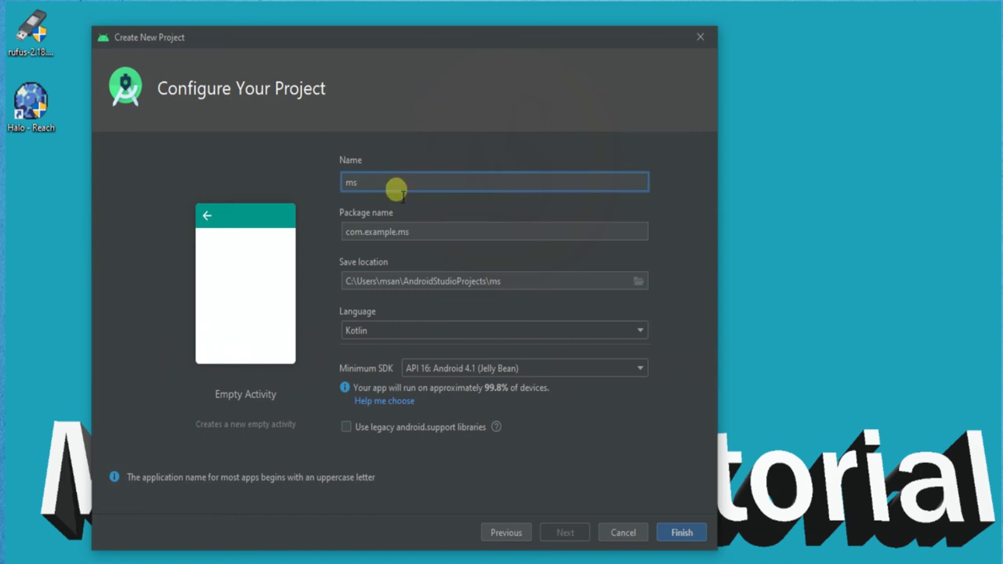
drag(358, 182, 342, 183)
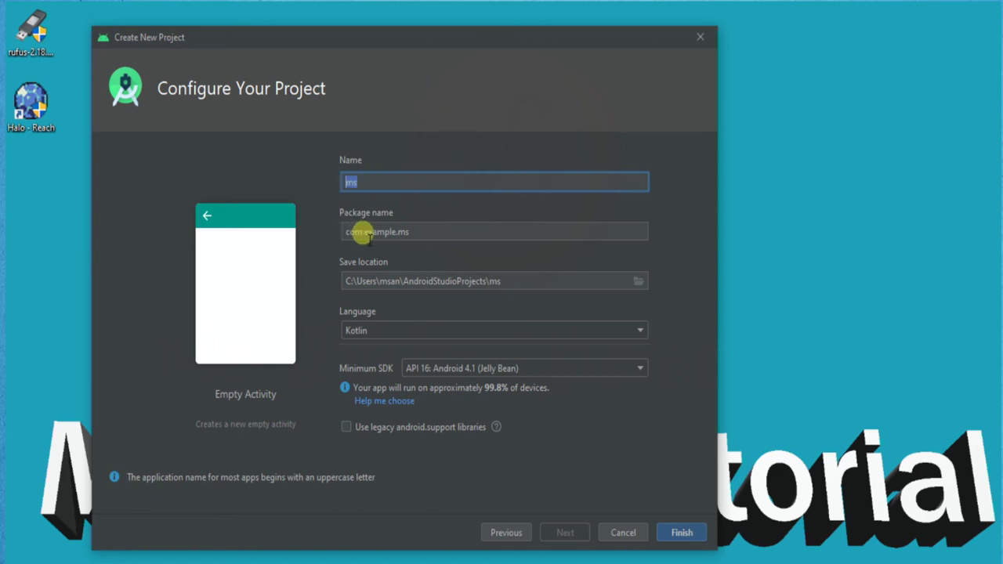
drag(409, 232, 345, 232)
click(376, 232)
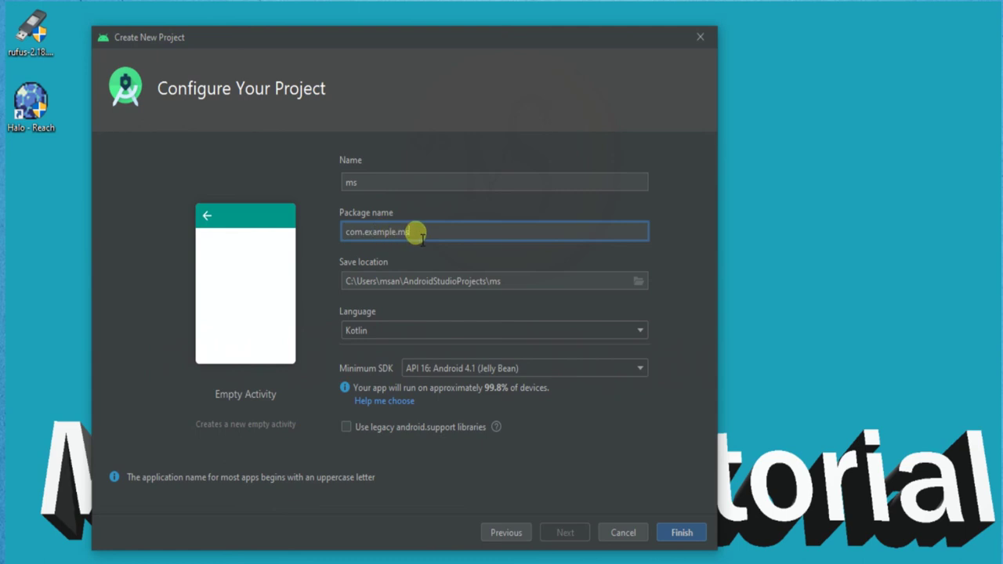
drag(420, 233, 346, 233)
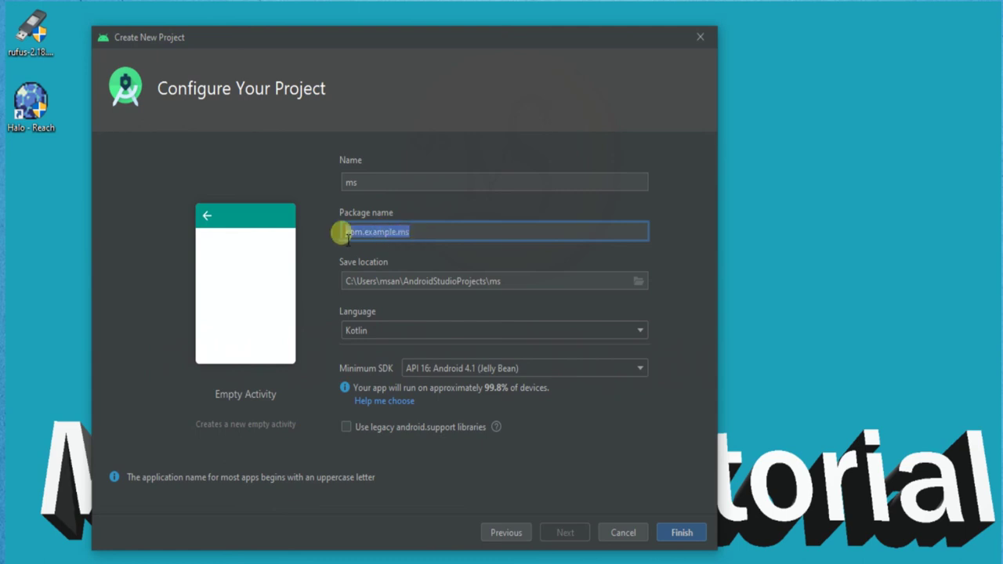
double_click(352, 233)
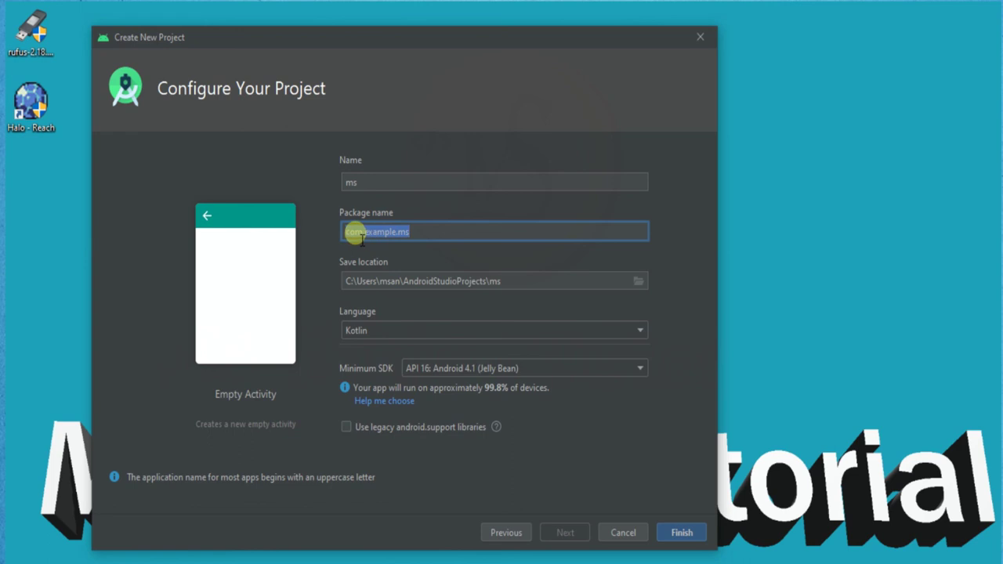
double_click(353, 232)
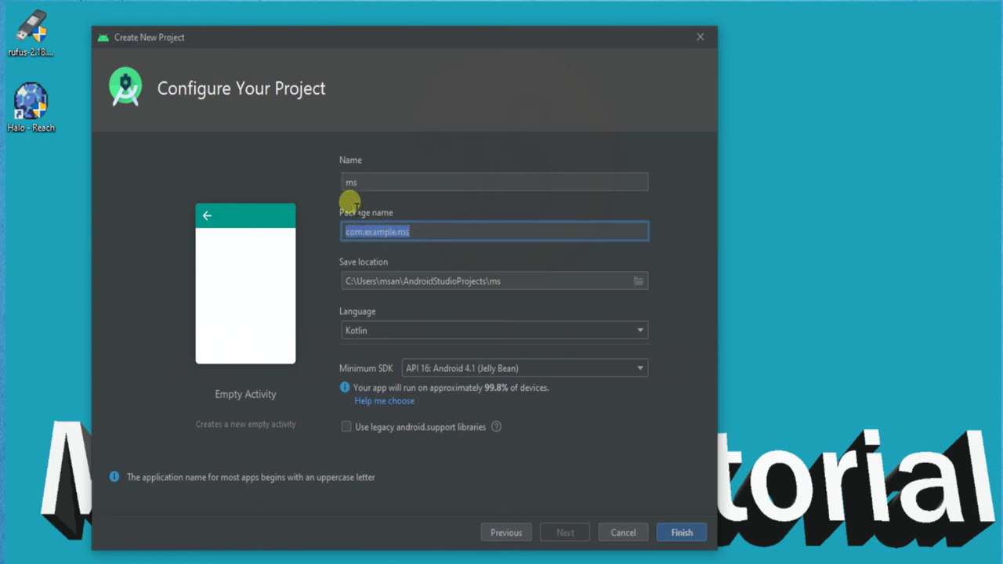
click(352, 182)
double_click(354, 183)
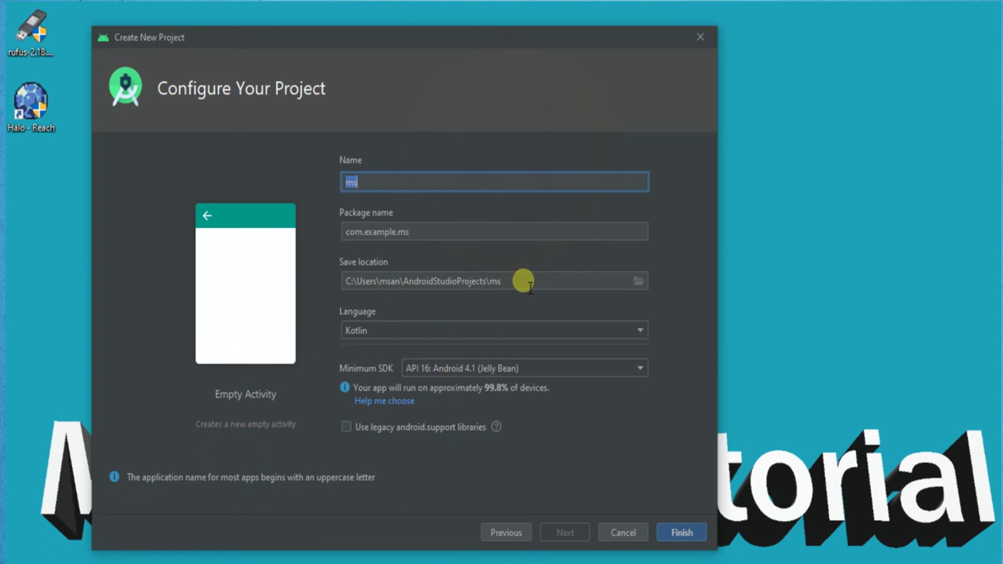
- Set the project's programming language to Java
click(391, 329)
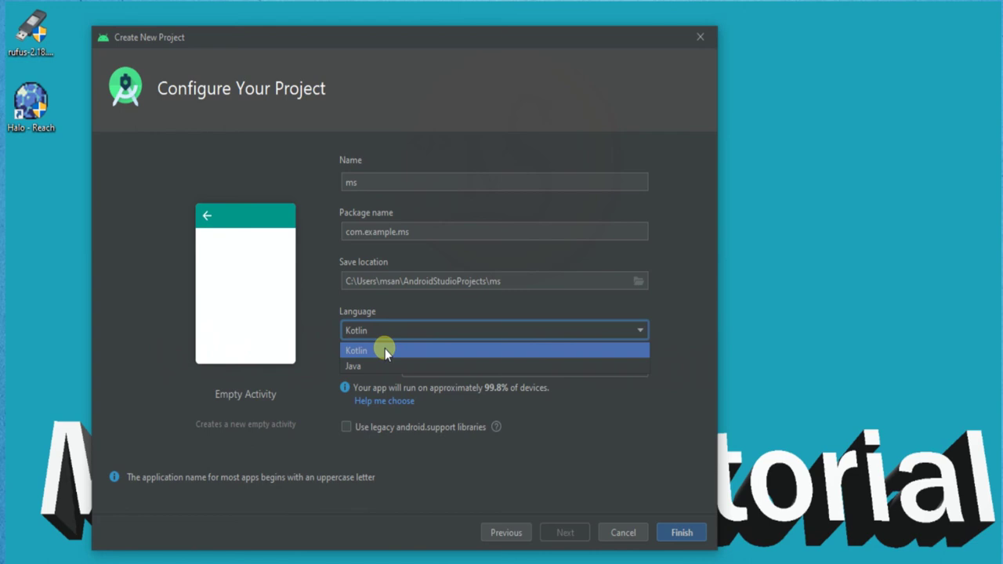
click(370, 366)
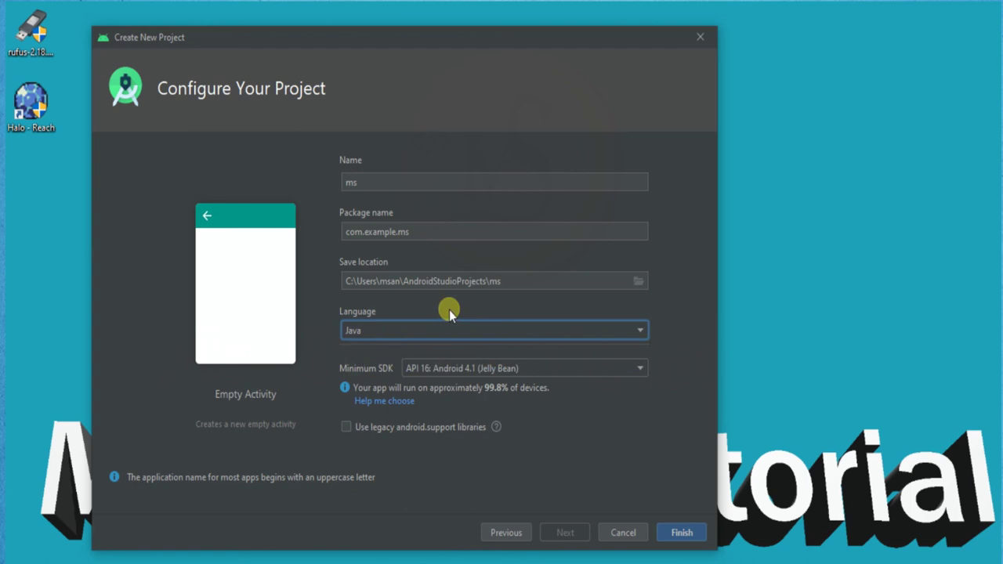
click(353, 327)
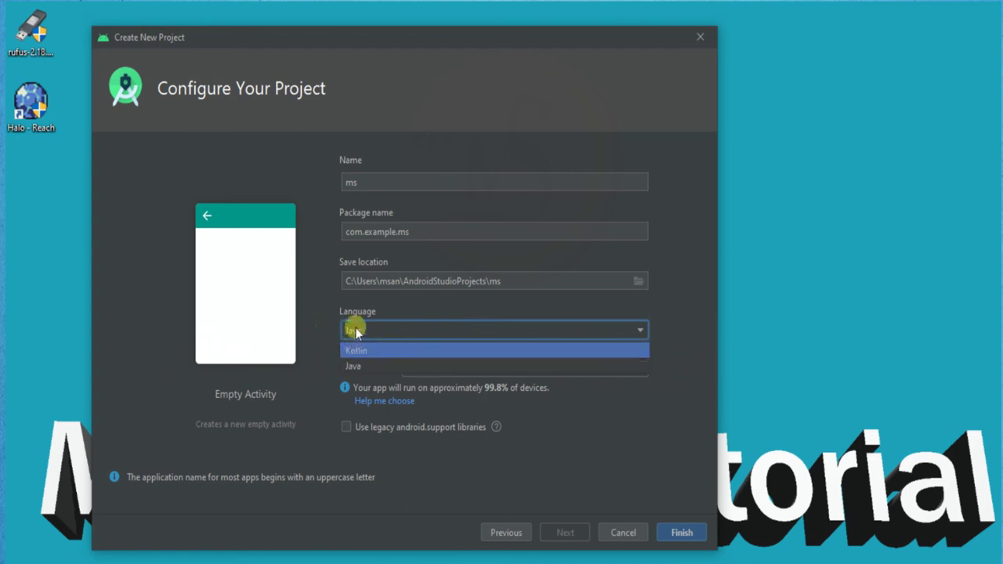
click(356, 329)
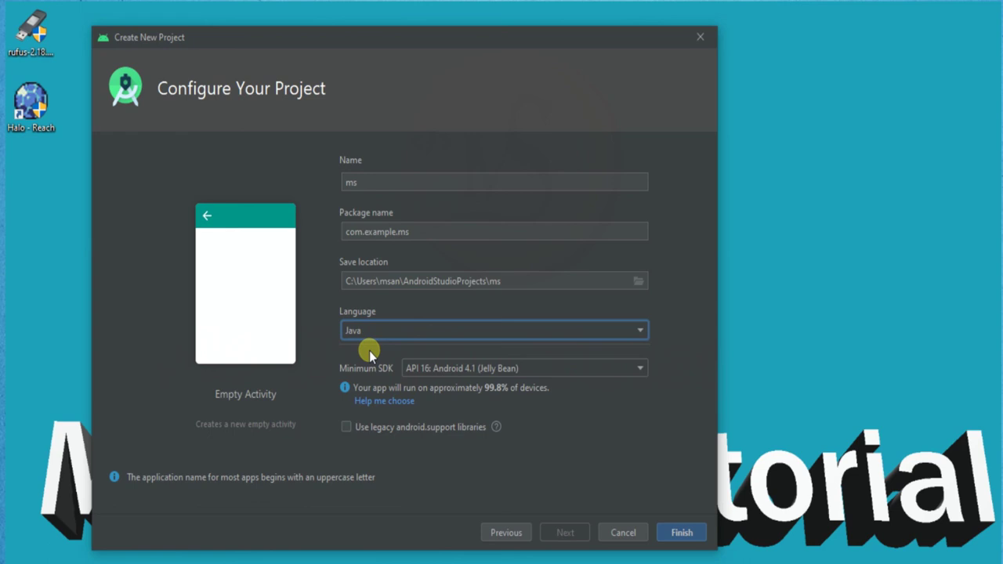
- Try API 14: Android 4.0 (IceCreamSandwich) as the project's minimum SDK
click(472, 371)
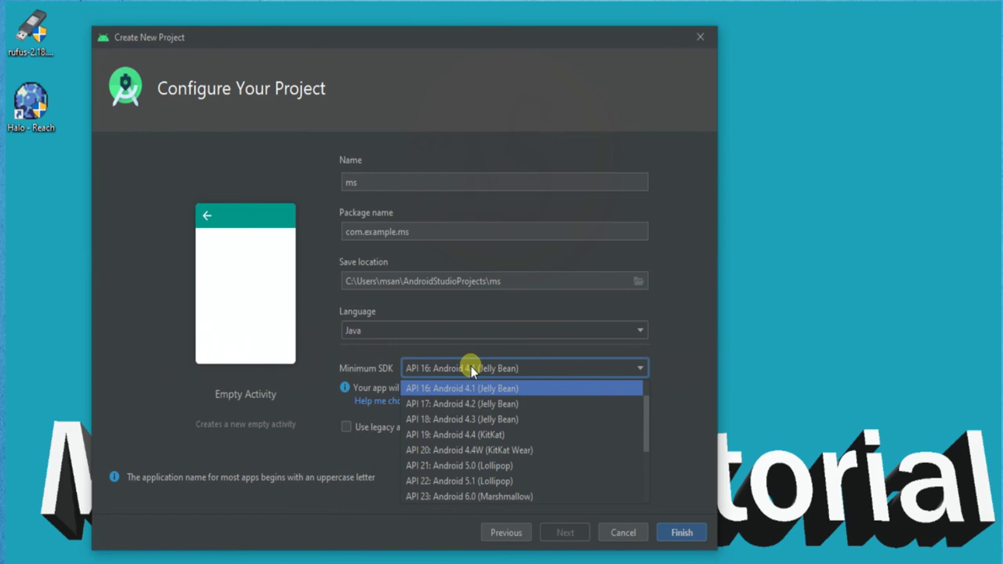
click(472, 370)
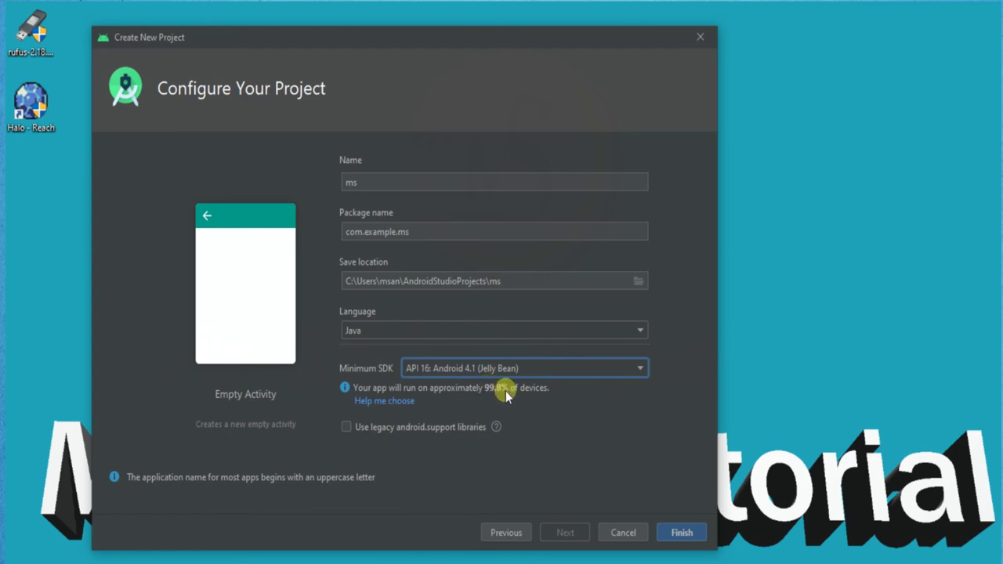
click(511, 368)
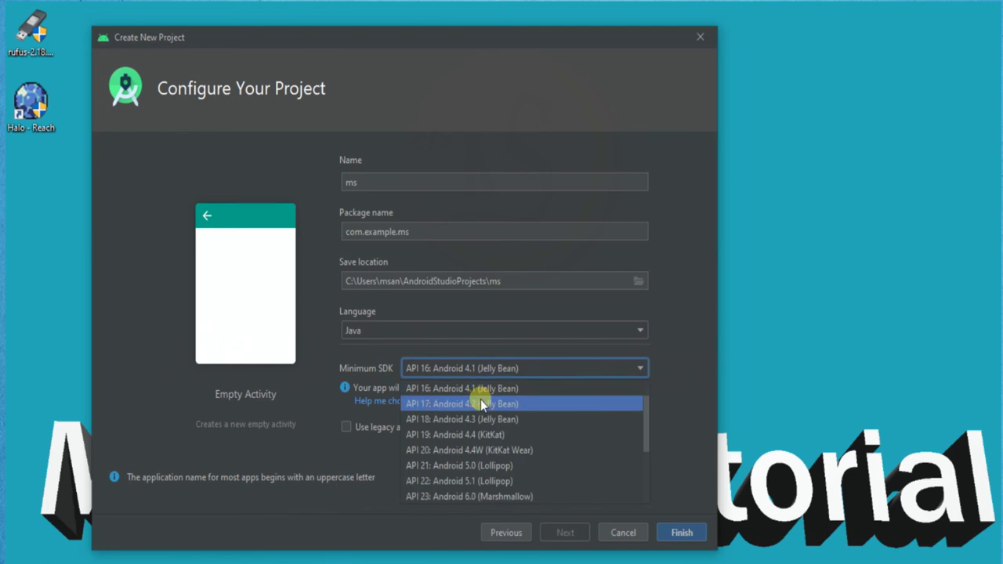
scroll(465, 416, up, 1)
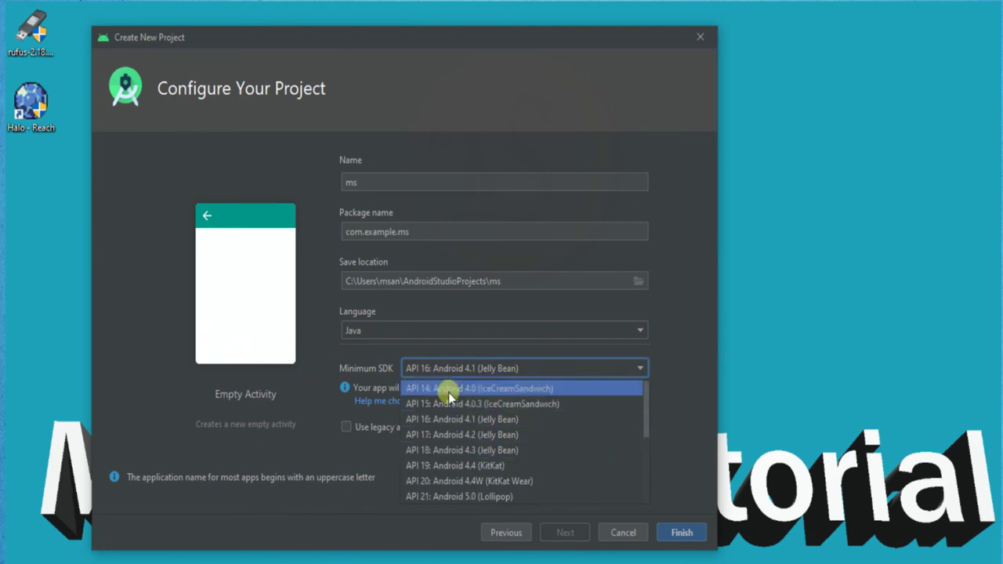
click(448, 389)
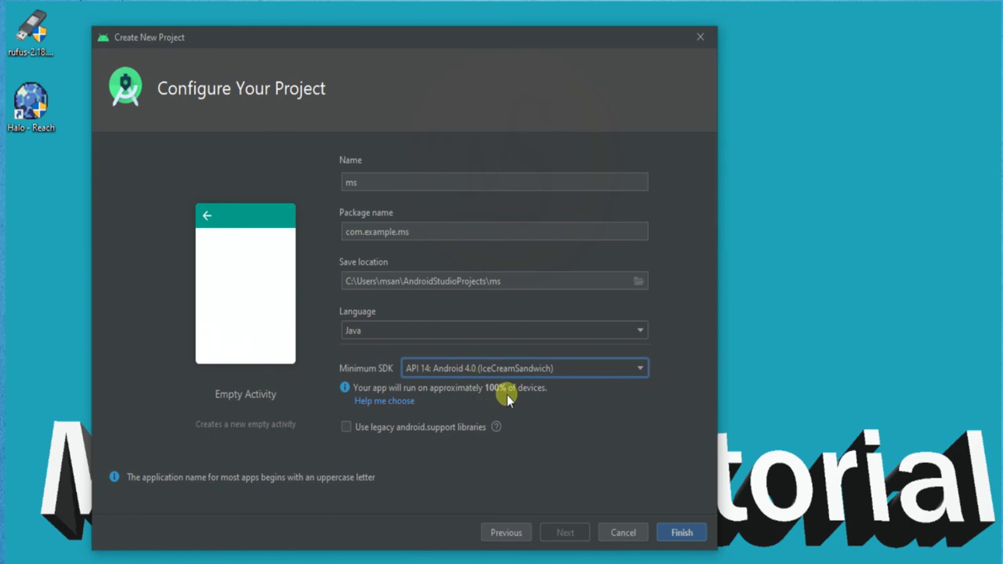
- Try API 29: Android 10.0 (Q) as the project's minimum SDK
click(438, 367)
scroll(450, 450, down, 3)
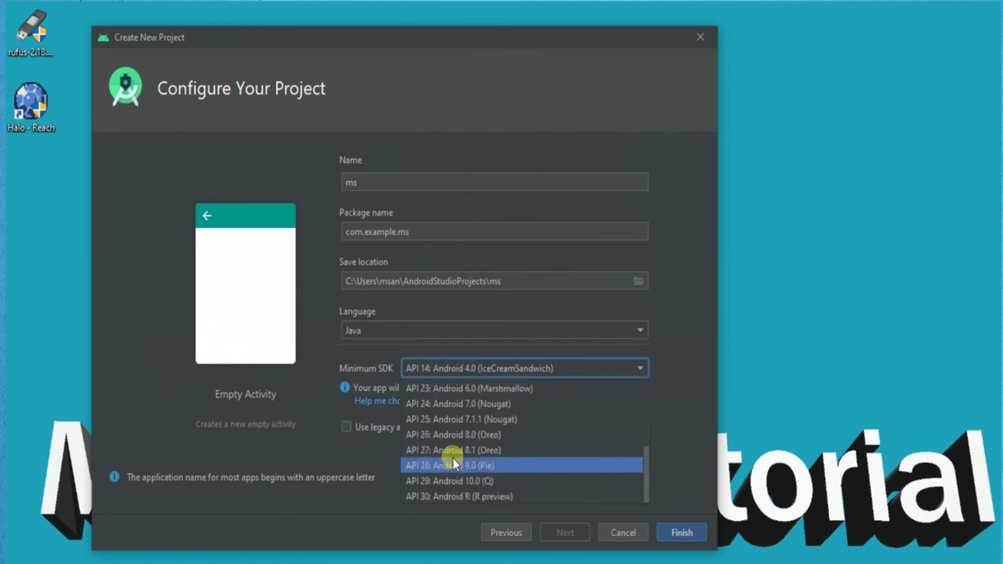
key(Escape)
click(476, 367)
scroll(471, 449, down, 5)
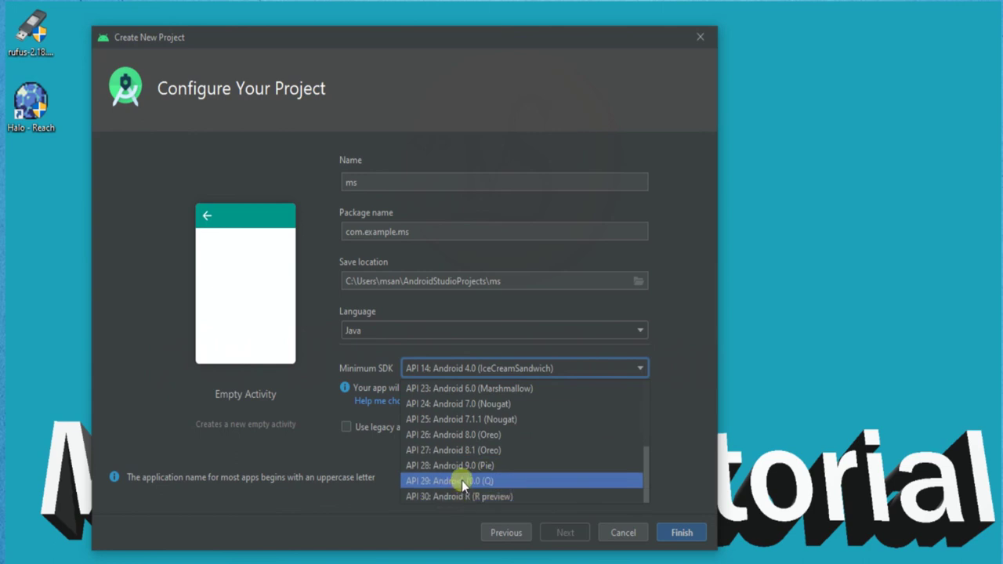
click(449, 482)
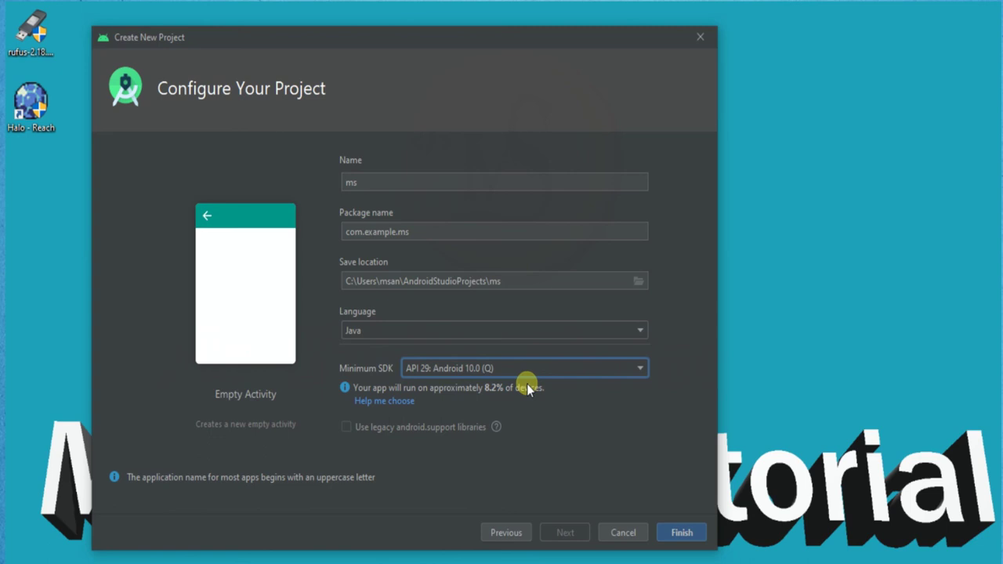
- Set the minimum SDK to API 17: Android 4.2 (Jelly Bean), and change it to API 16: Android 4.1 (Jelly Bean)
click(510, 365)
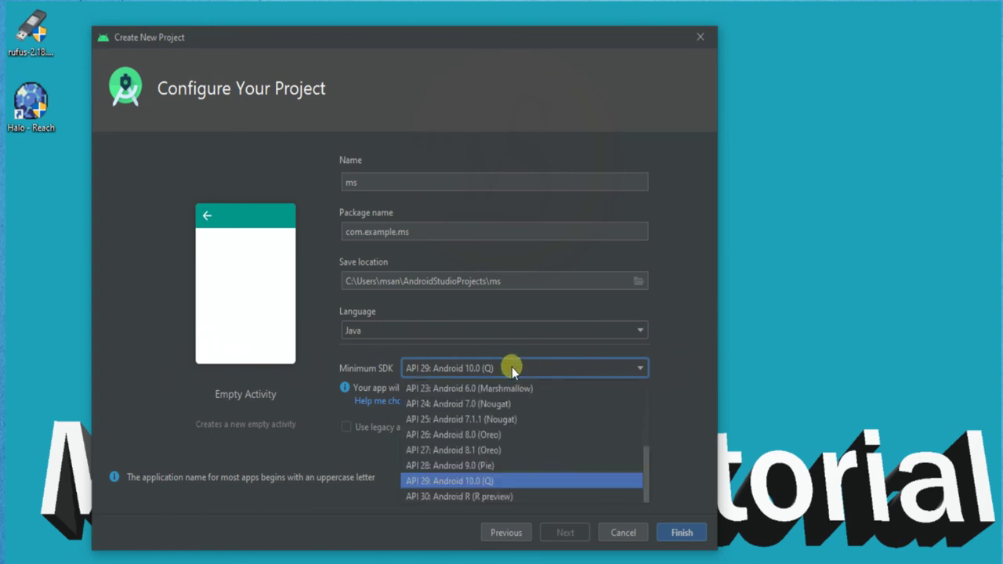
scroll(485, 444, up, 3)
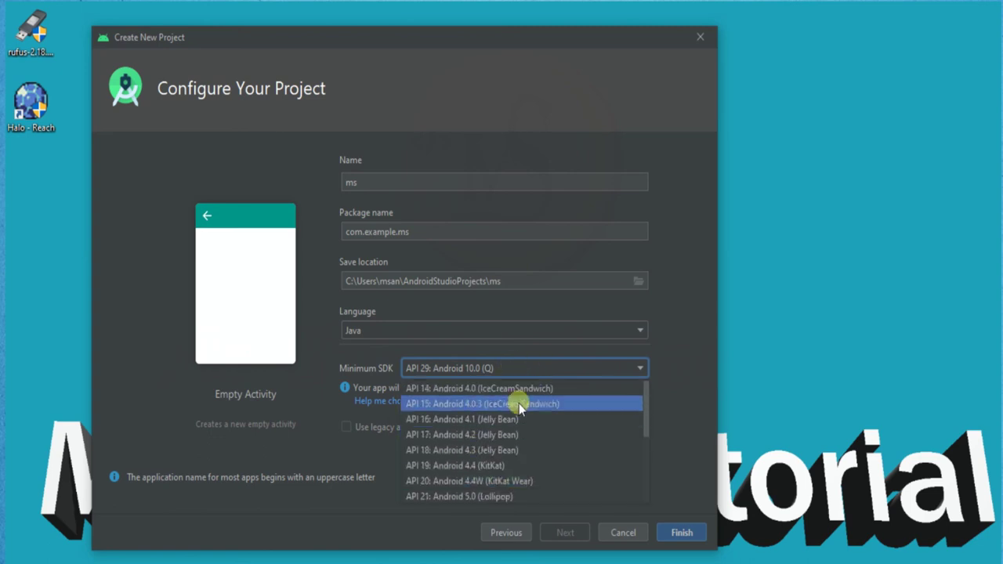
click(502, 436)
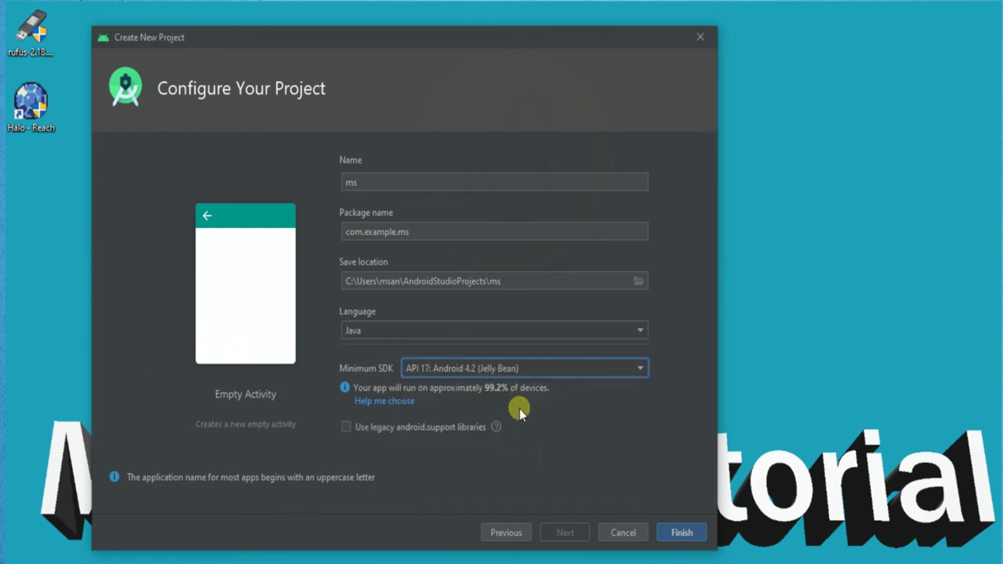
click(539, 370)
click(515, 415)
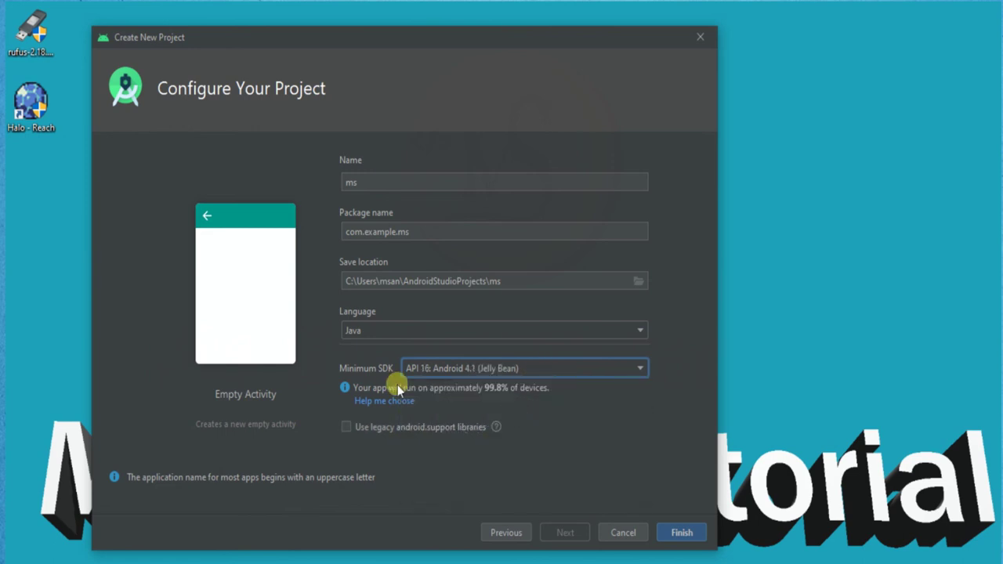